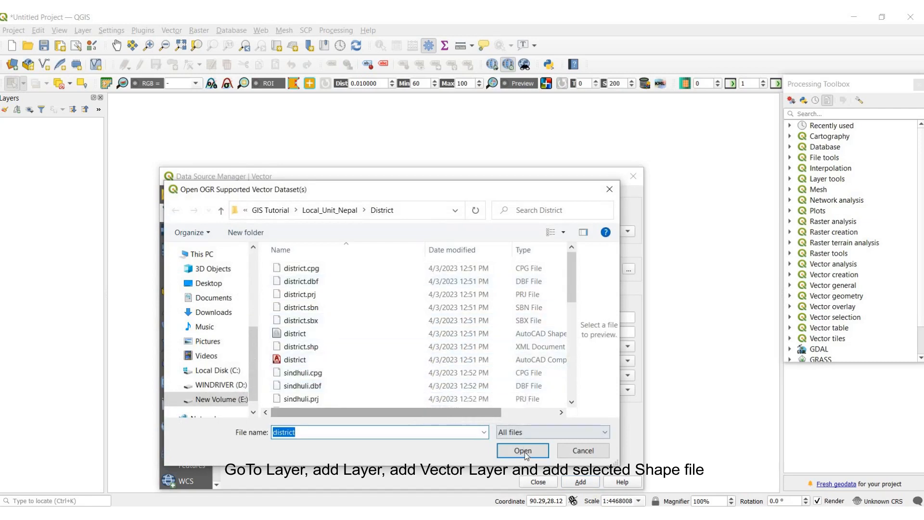
Add the district.shx file from the District folder to the project as a vector layer and close the data source dialog.
click(295, 361)
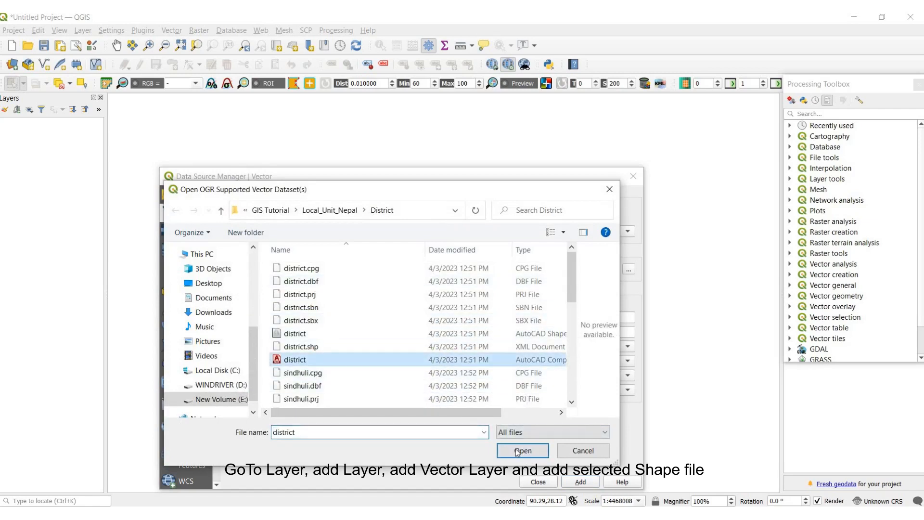
key(Return)
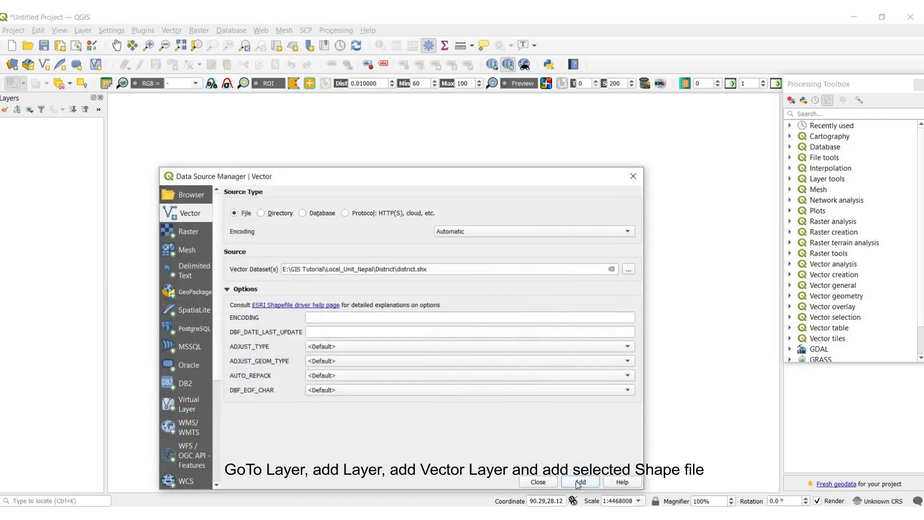
click(579, 481)
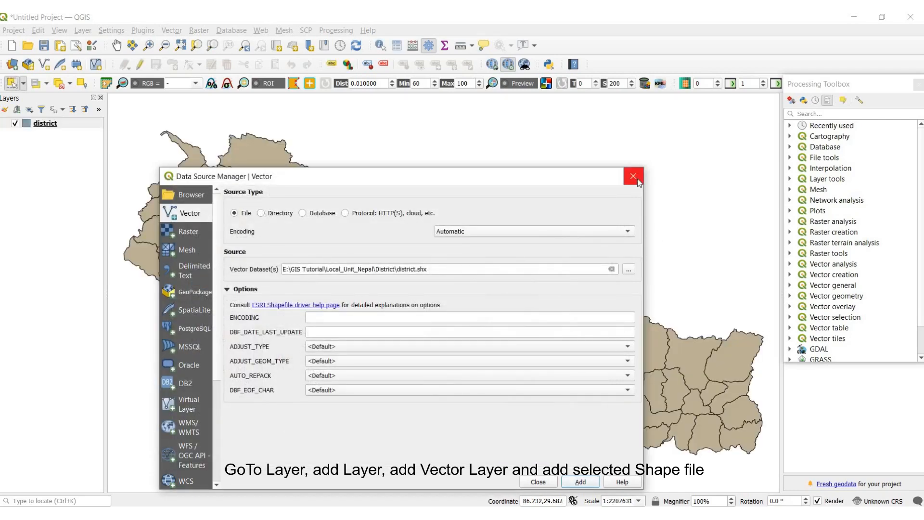
key(Escape)
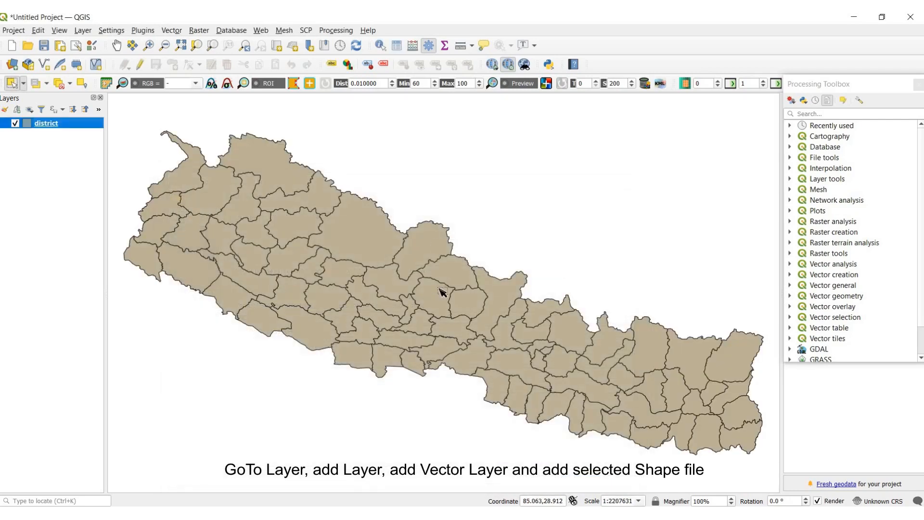
scroll(442, 291, down, 1)
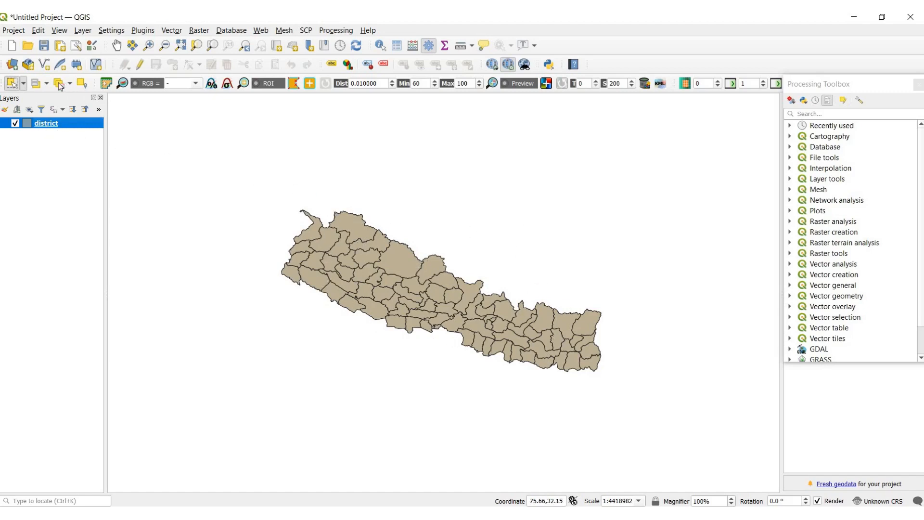
Select single districts on the map one after another with Select Features, ending on the large north-central district.
click(23, 85)
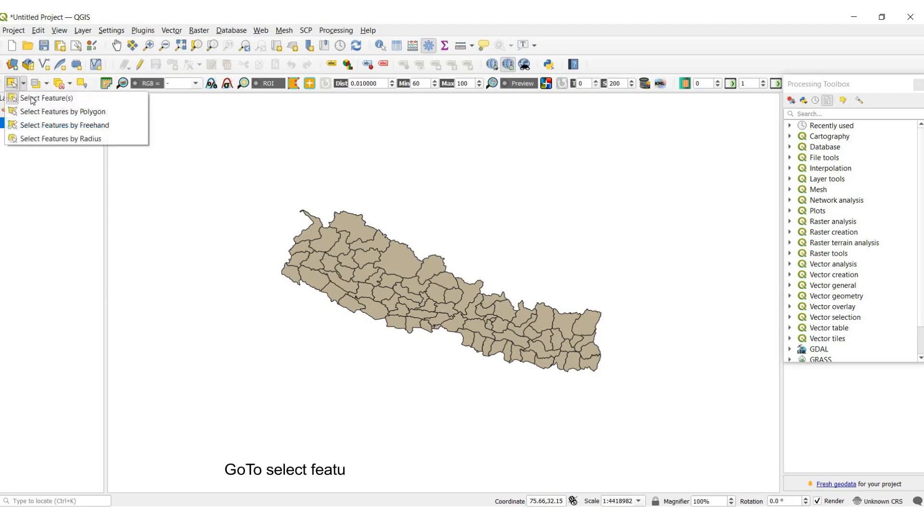
click(408, 264)
click(406, 263)
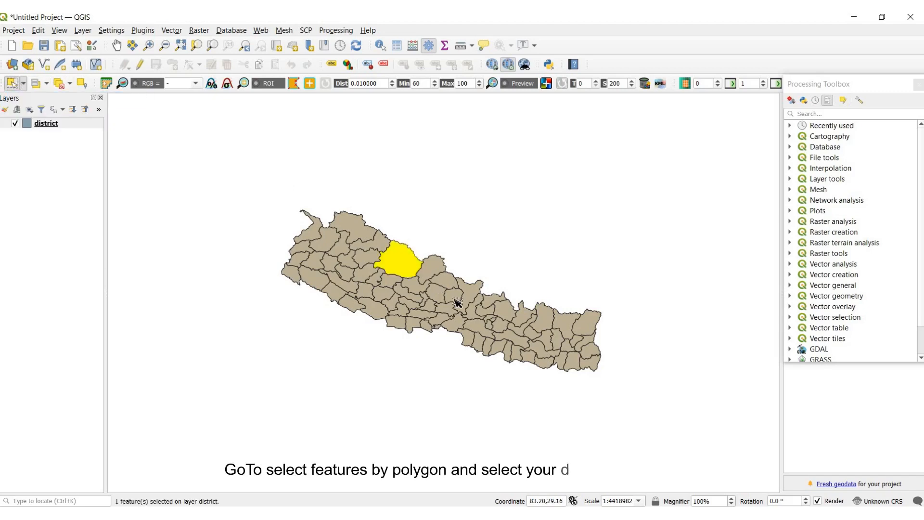
click(475, 316)
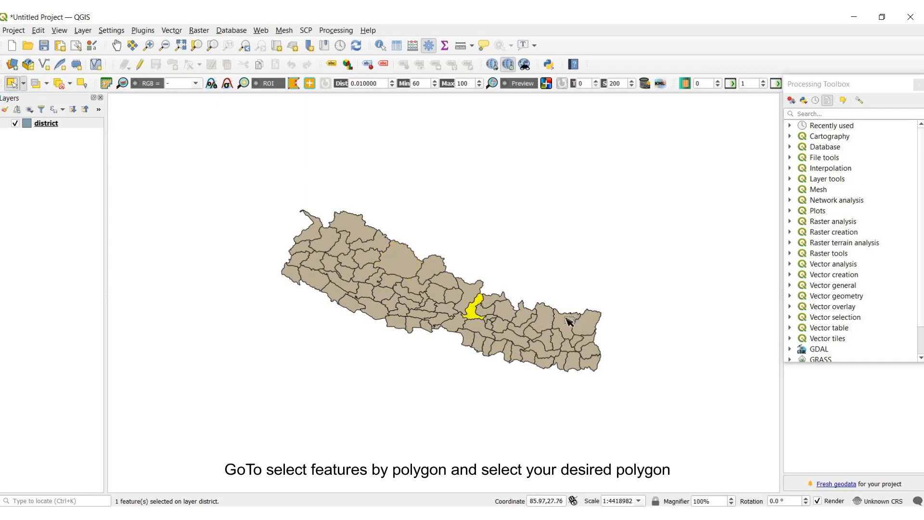
click(569, 322)
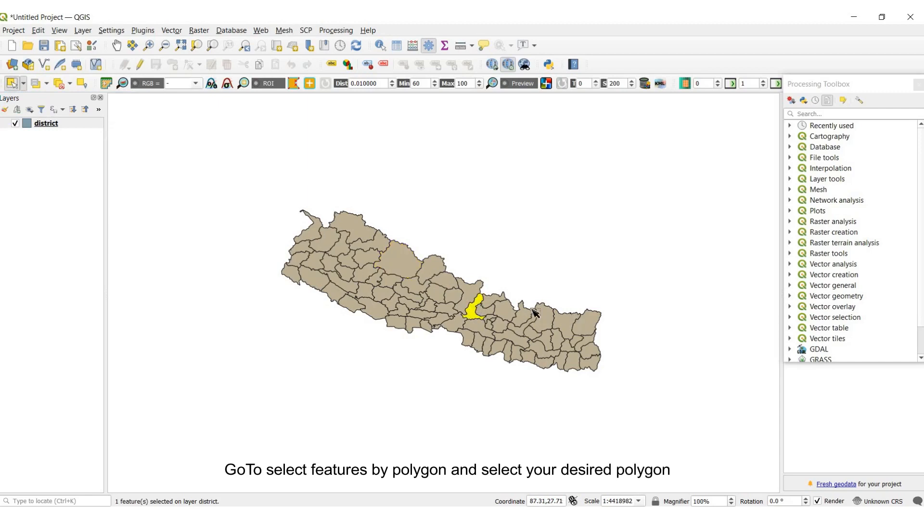
click(345, 275)
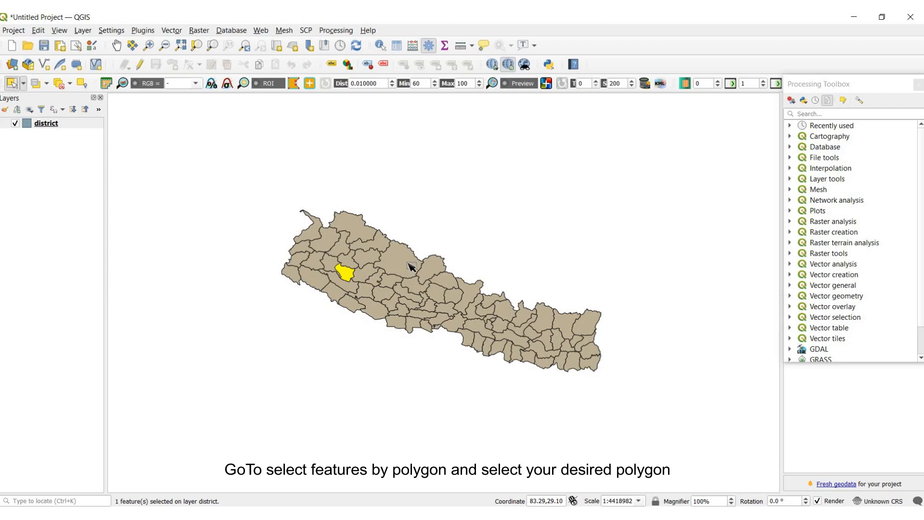
click(409, 263)
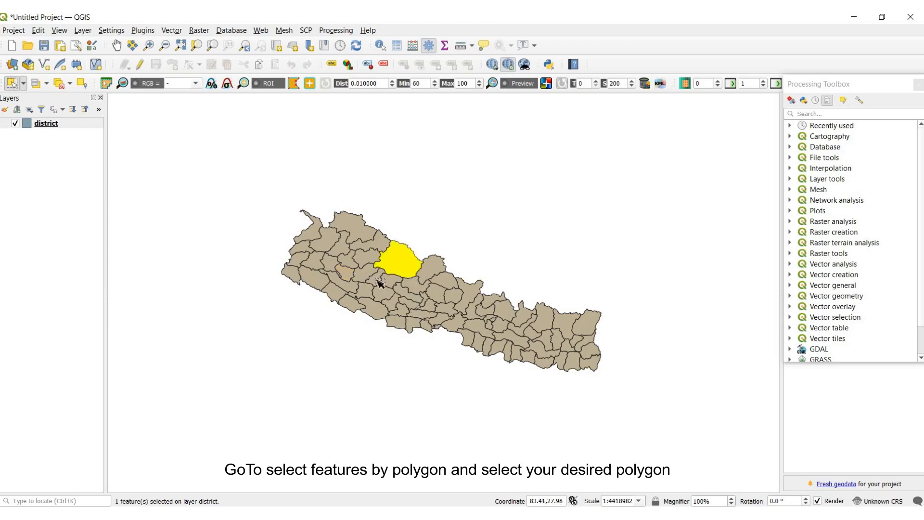
Select a cluster of eight adjoining districts in the central part of the map together, then clear the selection.
click(412, 301)
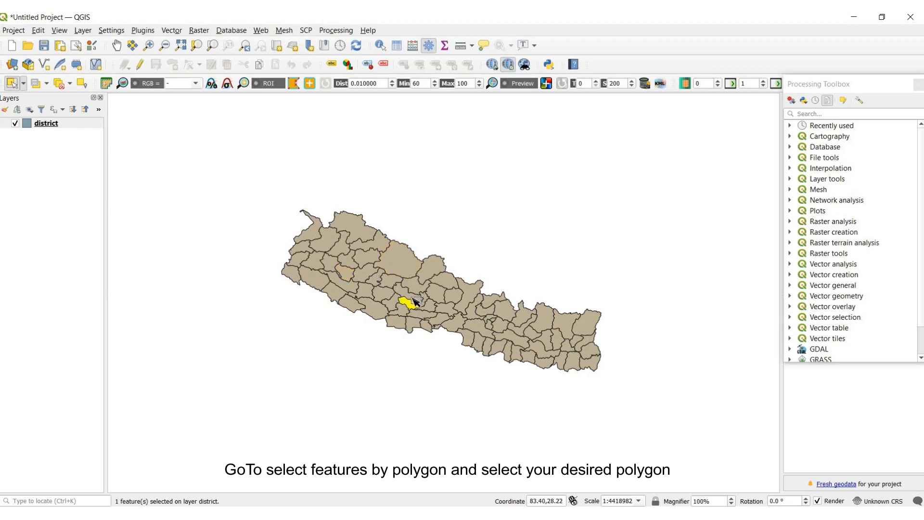
shift+click(414, 292)
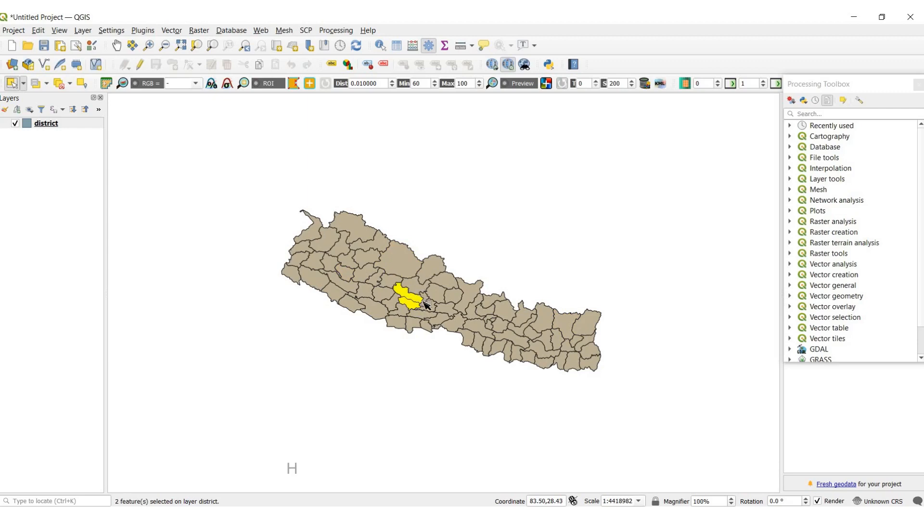
shift+click(417, 288)
shift+click(424, 301)
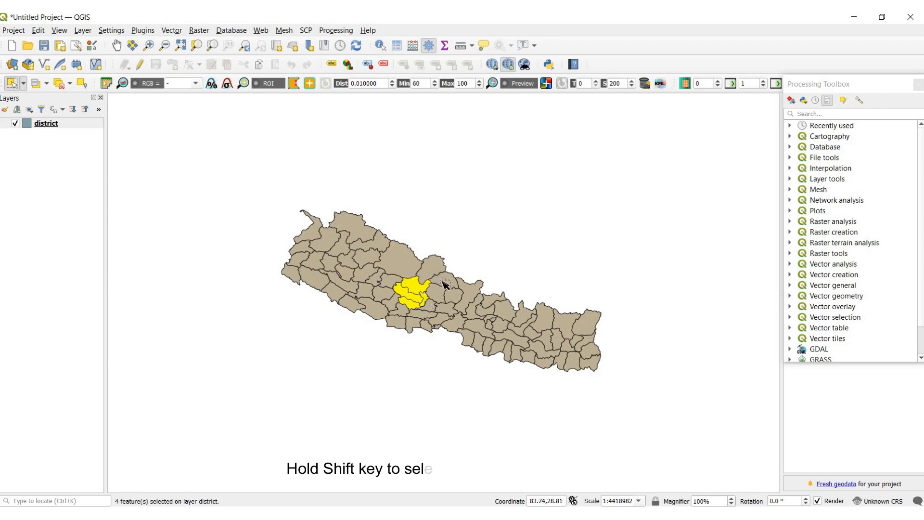
shift+click(435, 268)
shift+click(444, 282)
shift+click(437, 297)
shift+click(452, 294)
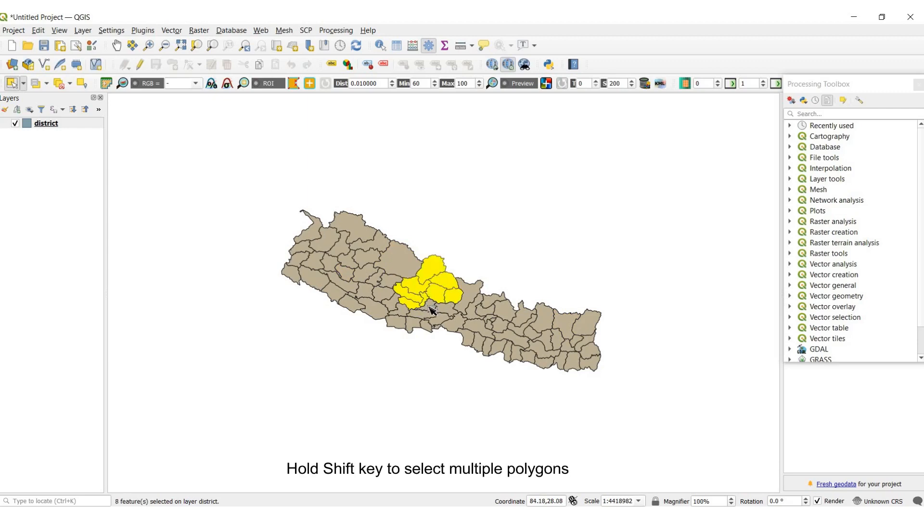
click(476, 250)
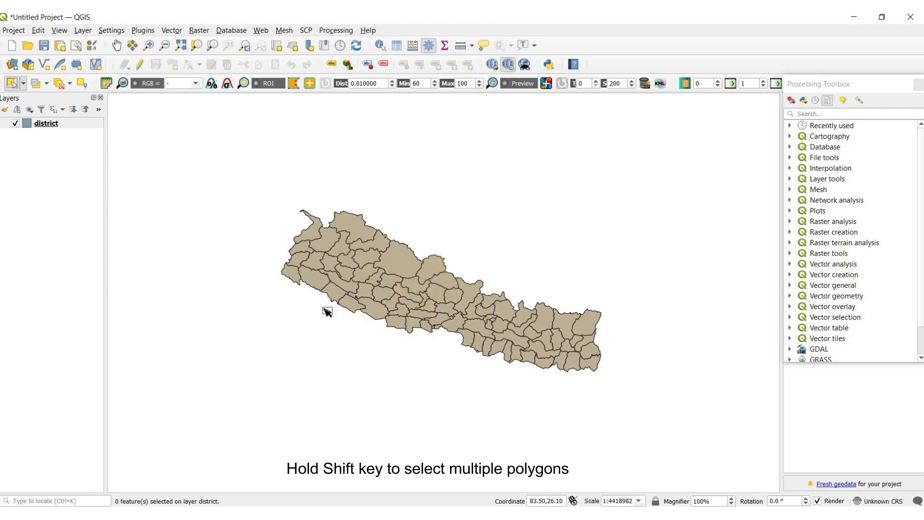
Open the district layer's attribute table and select ACHHAM, BAGLUNG and BAJHANG one at a time from its feature list.
right_click(46, 124)
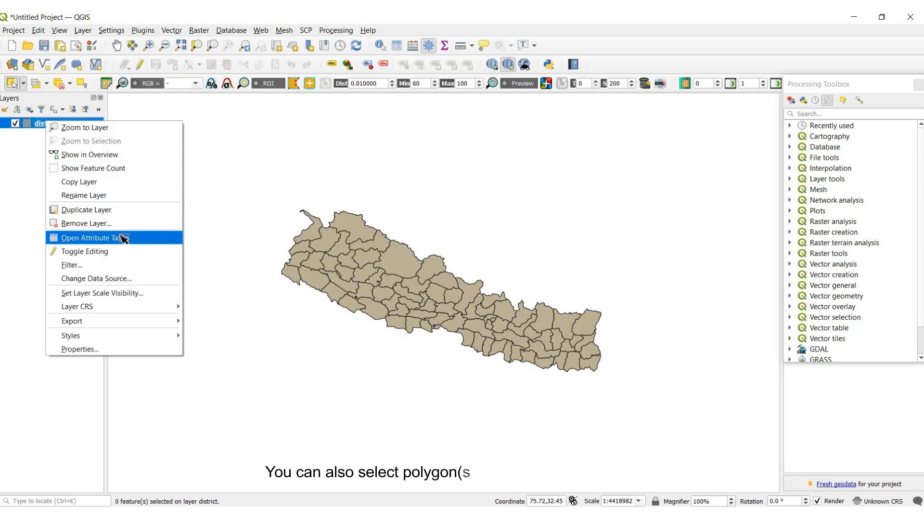
click(124, 238)
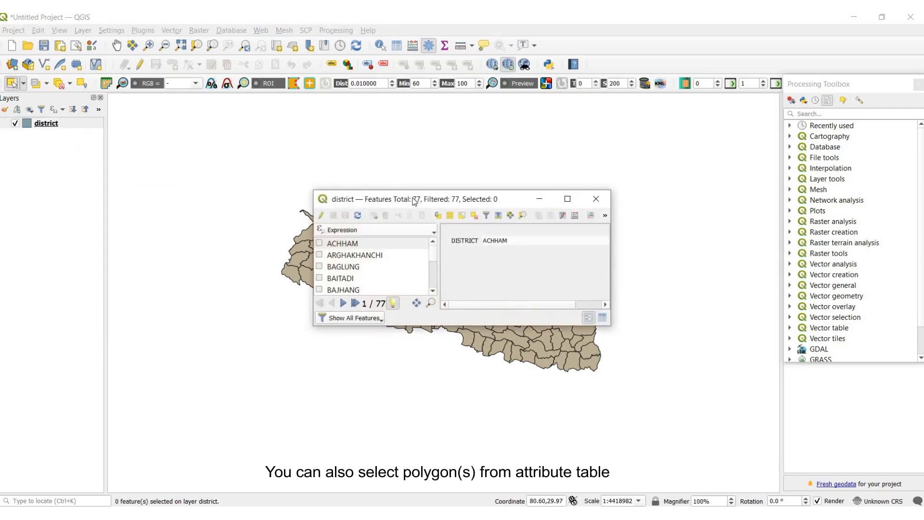
drag(414, 201, 505, 127)
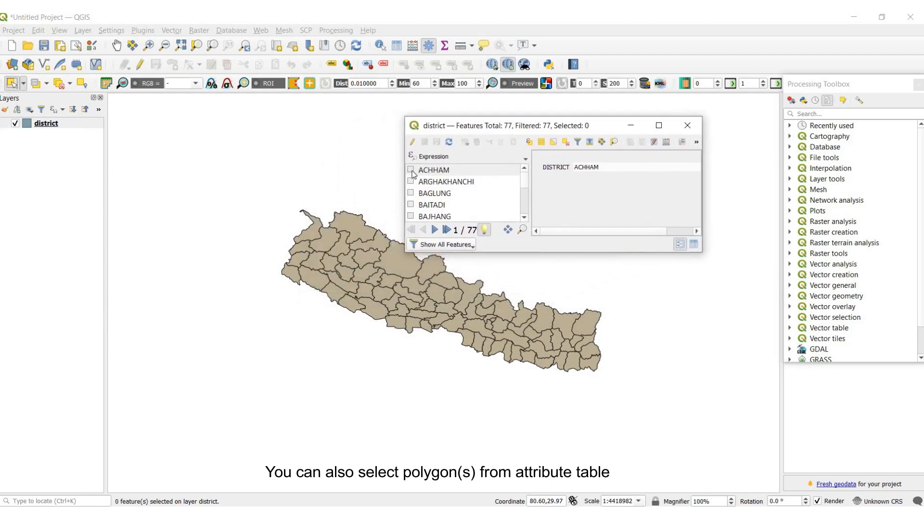
click(411, 170)
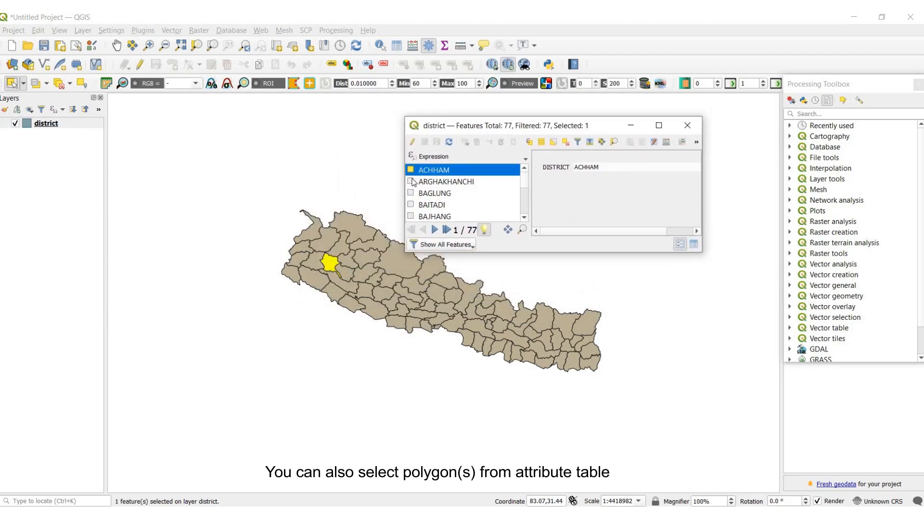
click(411, 193)
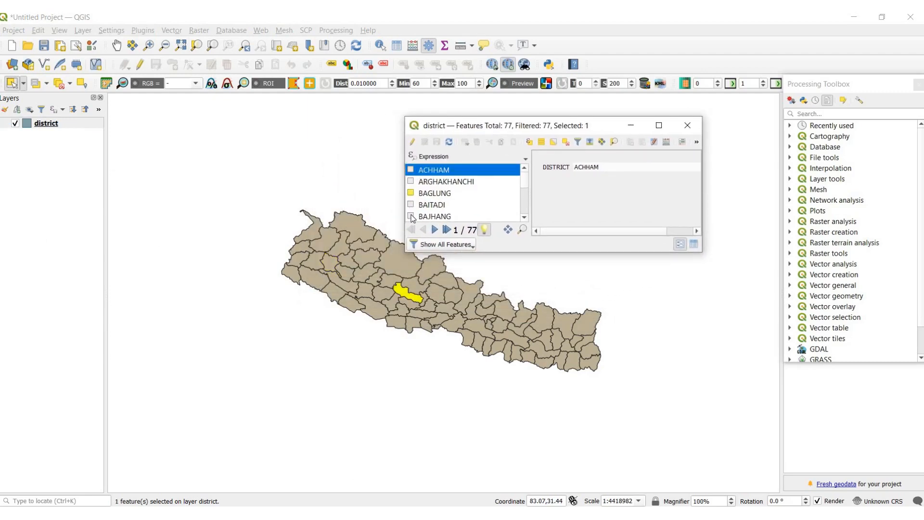
click(412, 217)
Select BHAKTAPUR, DARCHULA, DOLAKHA, ILAM and JUMLA one at a time in the attribute table, then deselect all features and close it.
scroll(416, 207, down, 2)
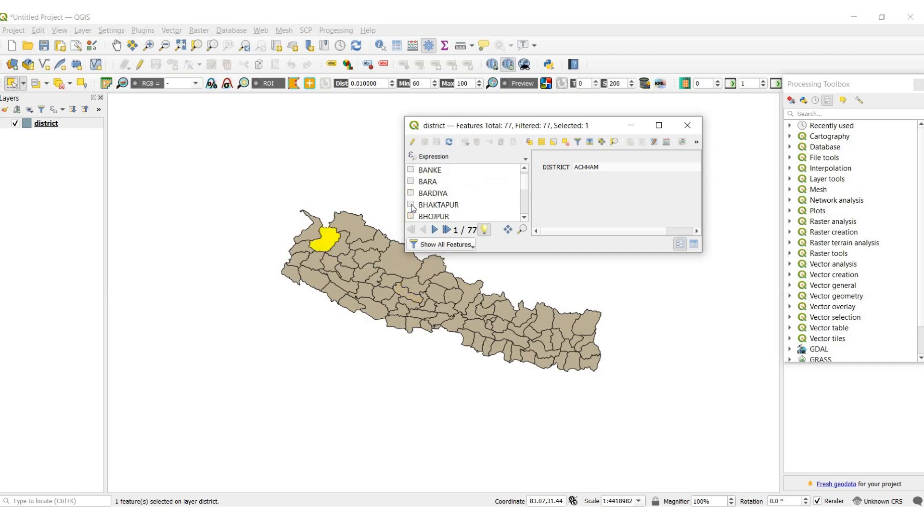
click(411, 205)
scroll(412, 208, down, 2)
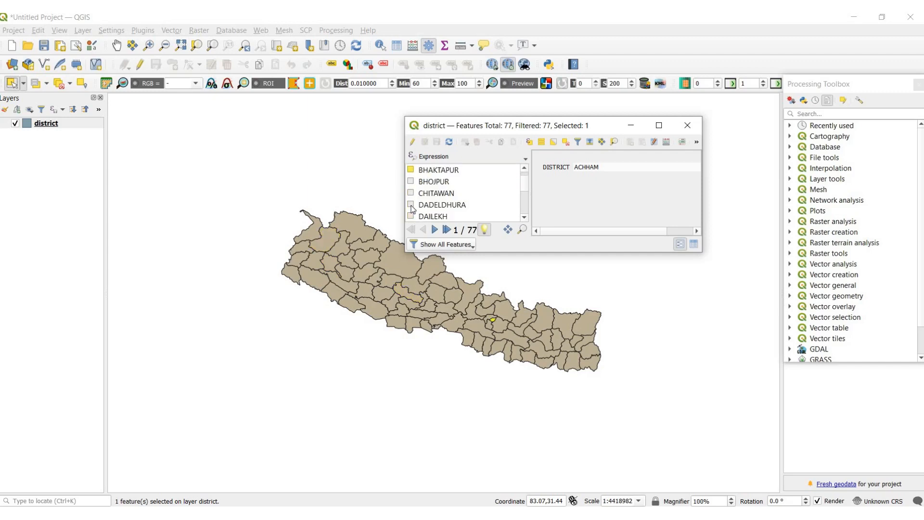
click(411, 205)
scroll(412, 216, down, 1)
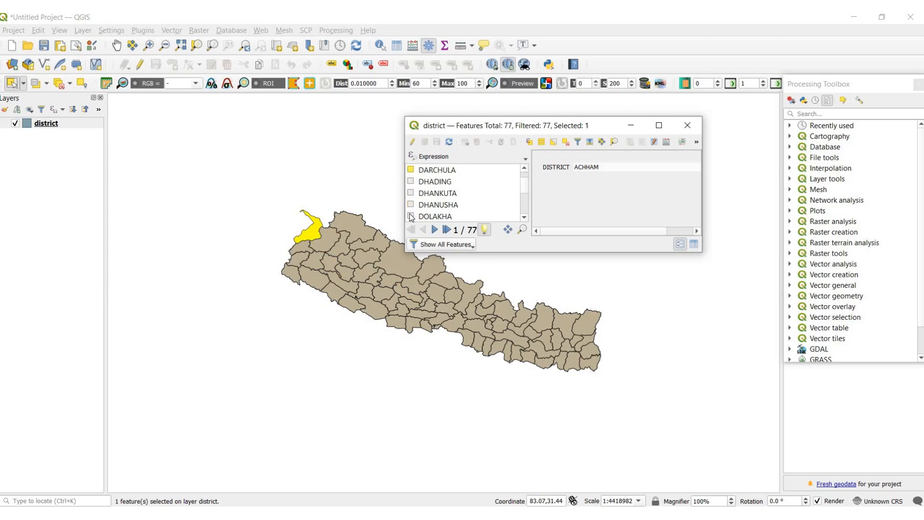
click(411, 216)
scroll(410, 216, down, 2)
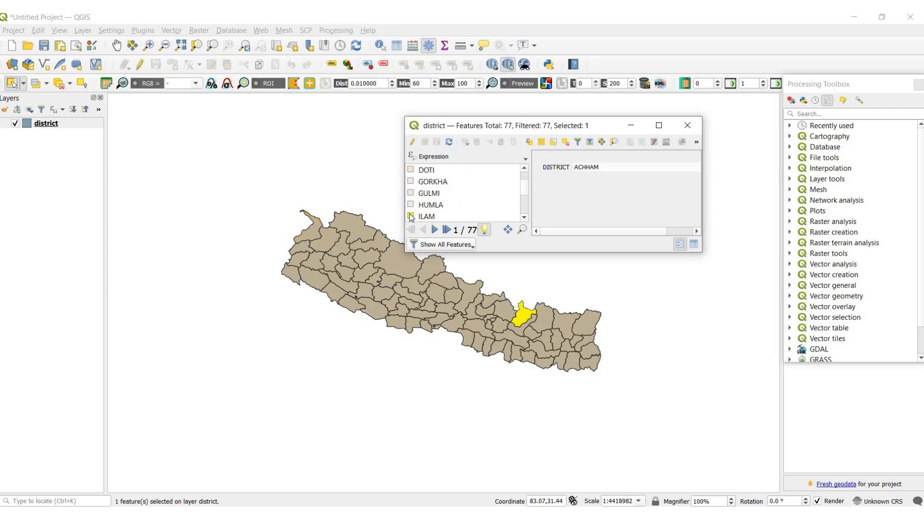
click(411, 216)
scroll(411, 216, down, 1)
click(411, 216)
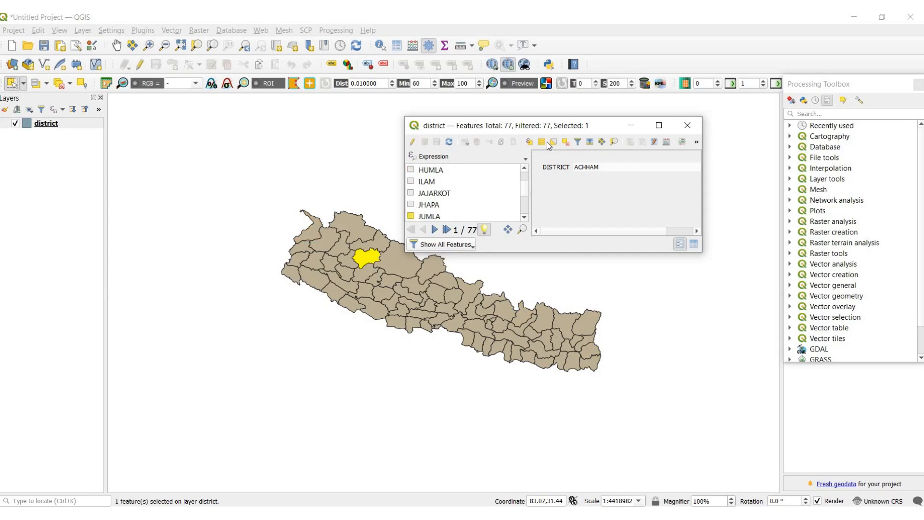
click(566, 142)
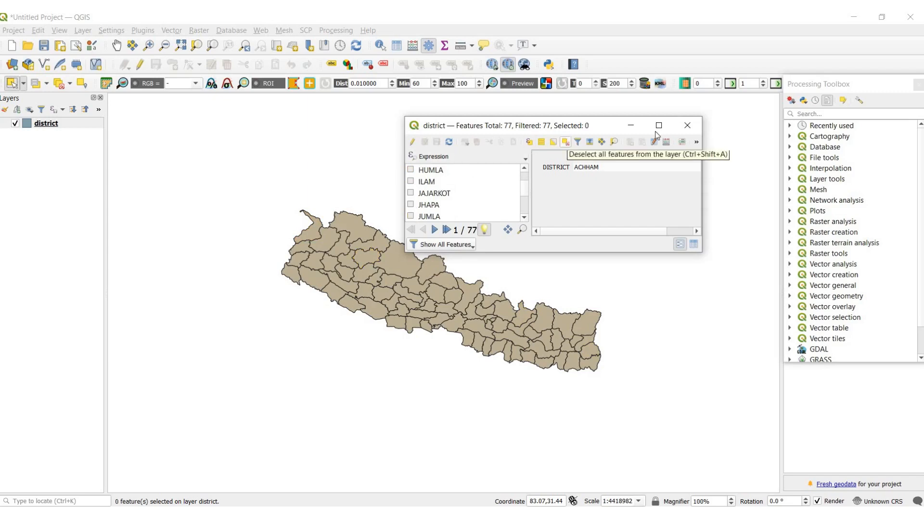
click(687, 125)
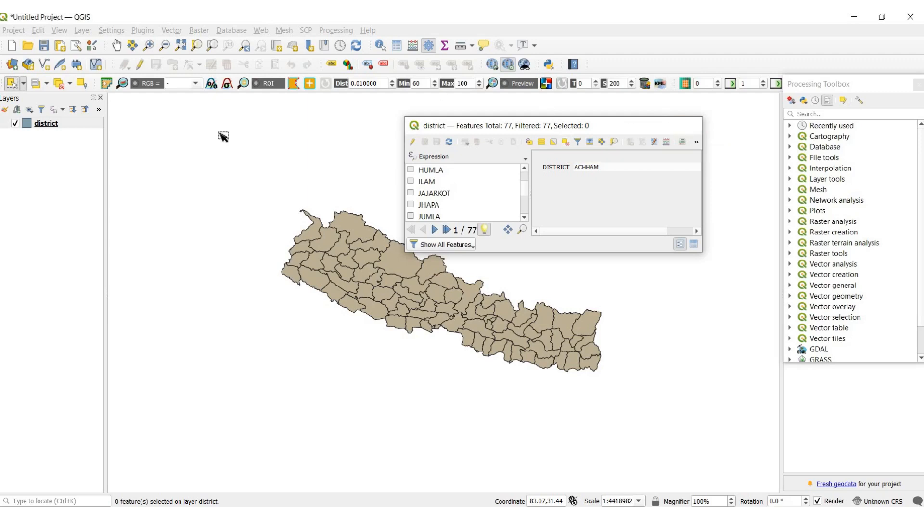
Select the large north-central district on the map and cut it out of the district layer with editing enabled.
click(23, 82)
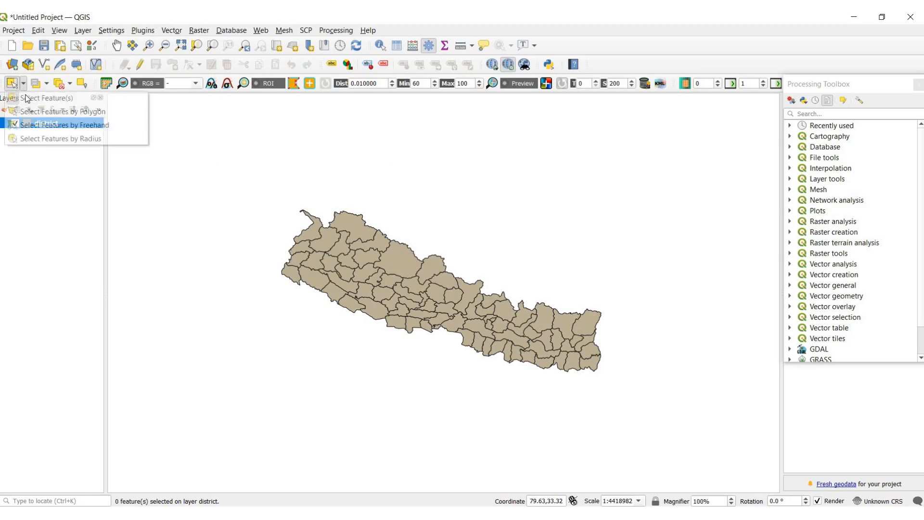
click(342, 238)
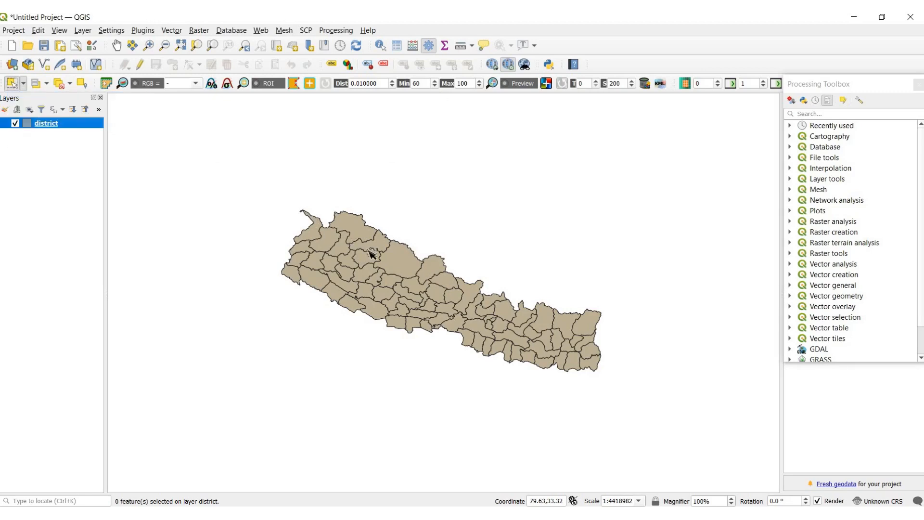
click(401, 262)
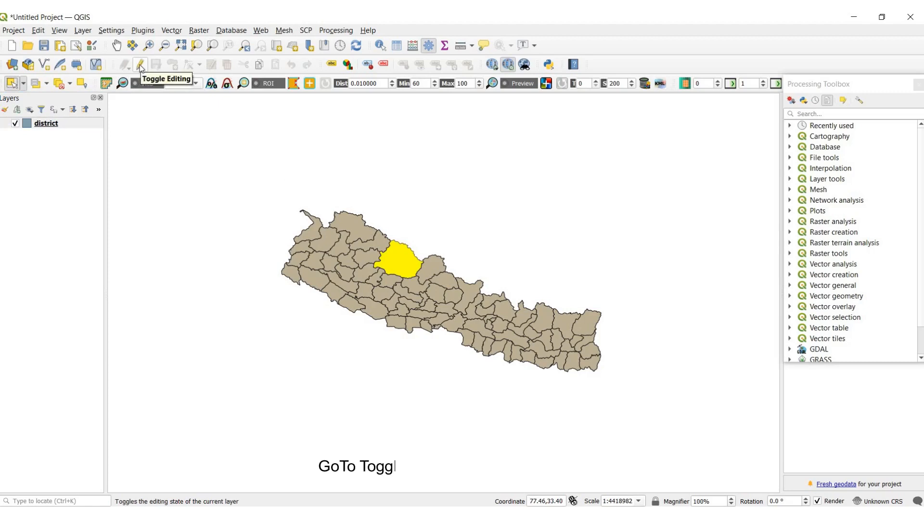
click(140, 66)
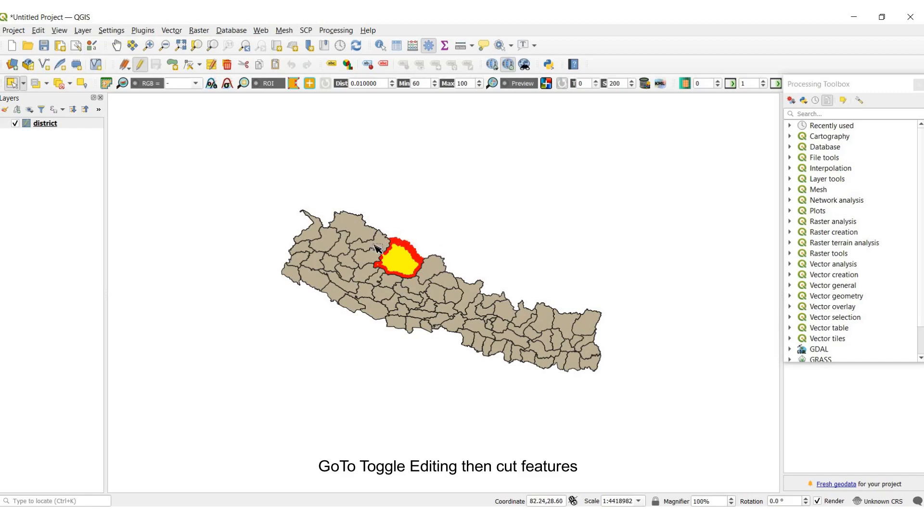
click(244, 65)
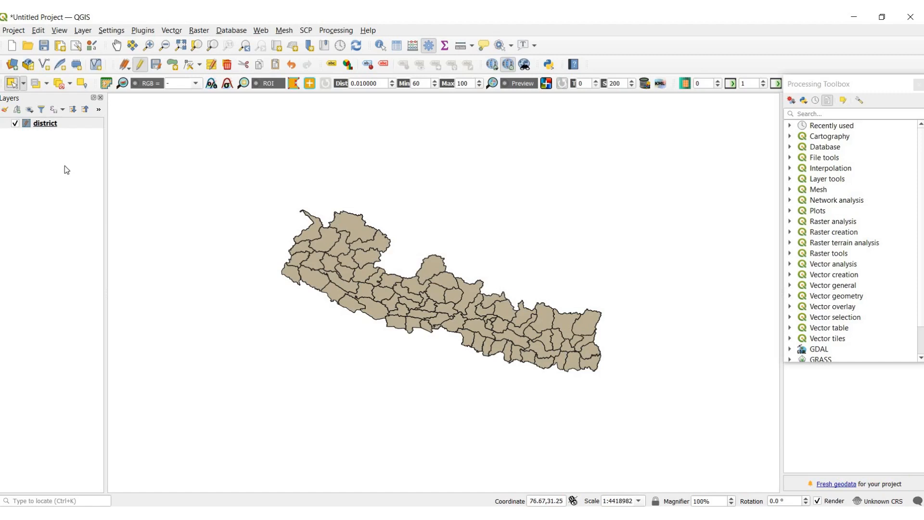
right_click(41, 156)
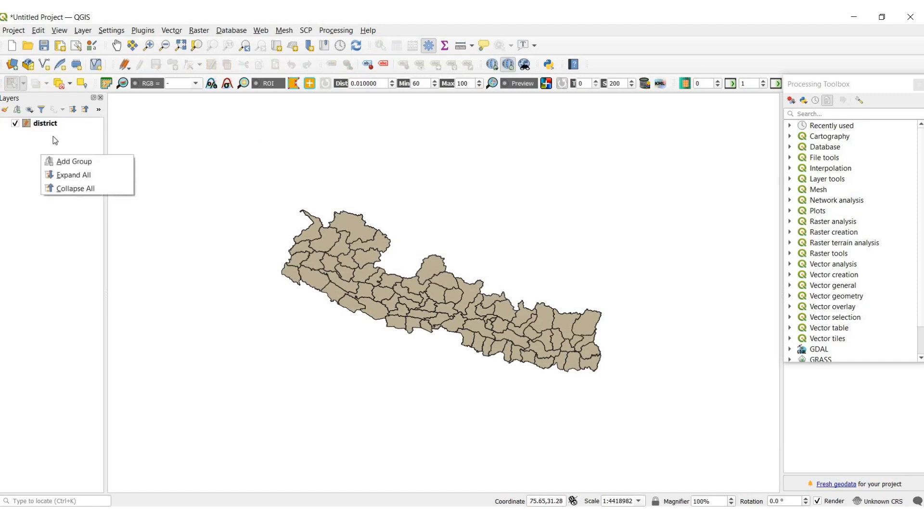
click(53, 136)
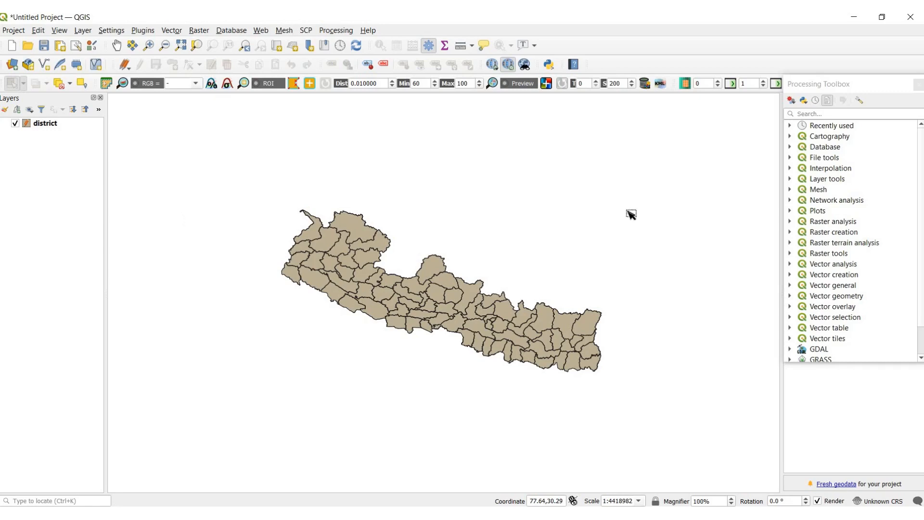
Paste the cut district as a new ESRI Shapefile vector layer named extract, saved in the GIS Tutorial\Local_Unit_Nepal folder.
click(38, 31)
mouse_move(210, 108)
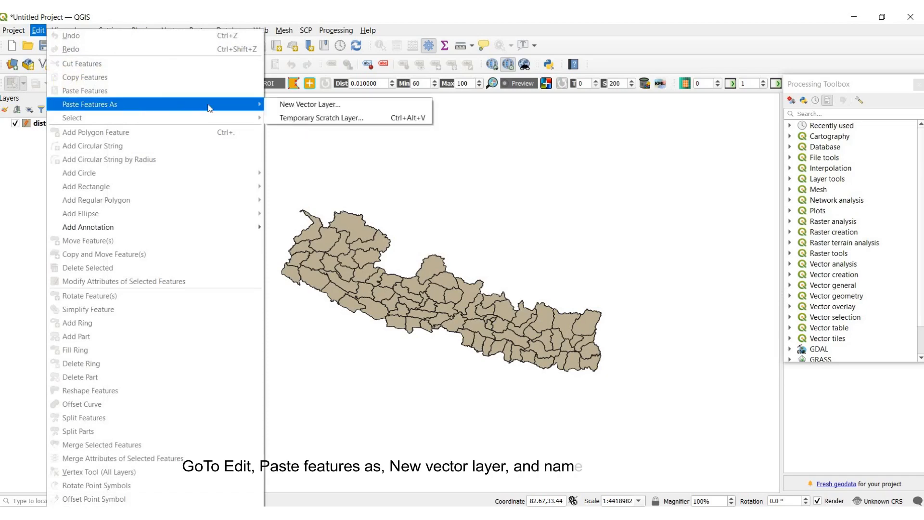
click(310, 105)
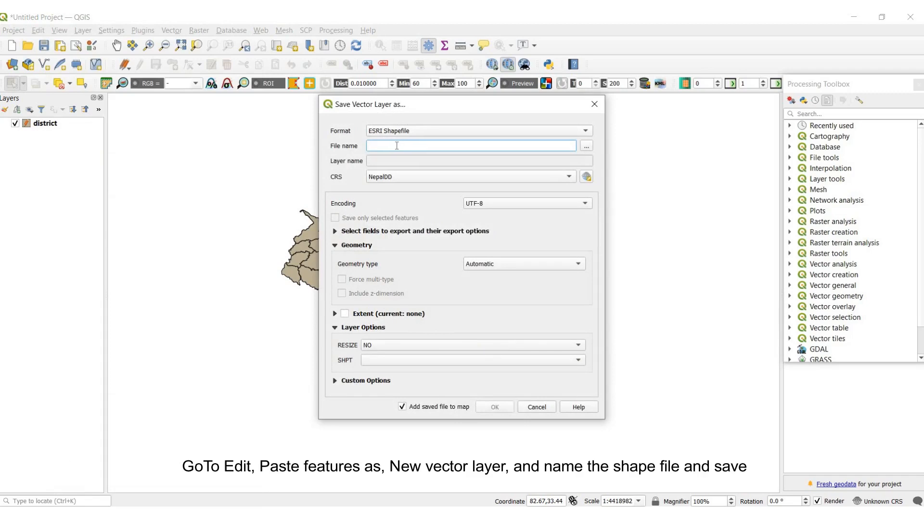
text(extrac)
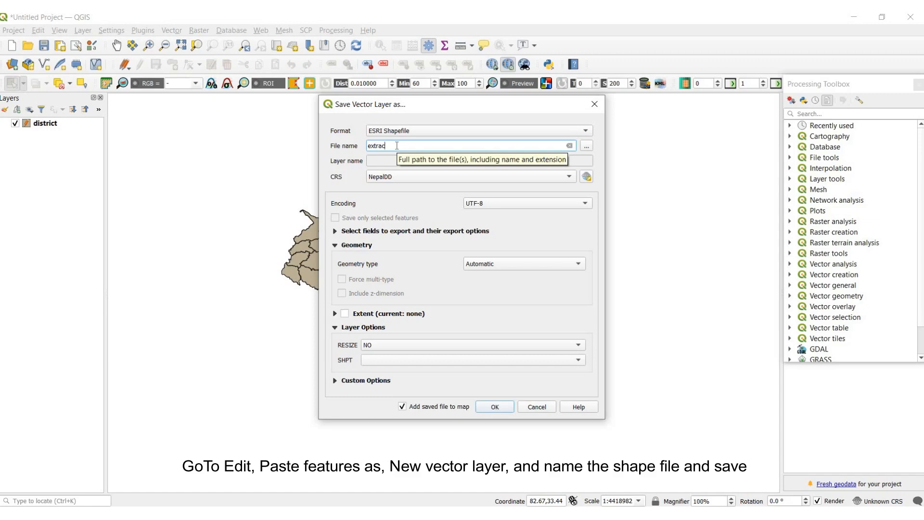
text(t)
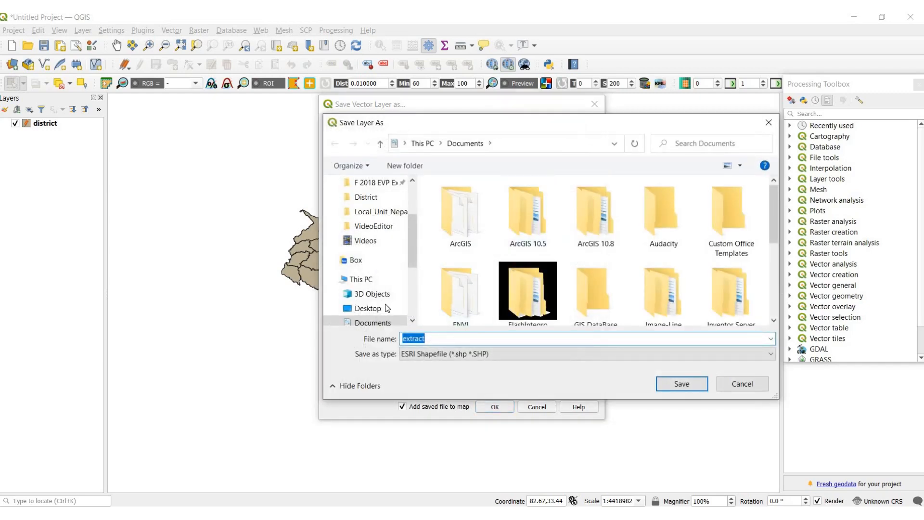
scroll(391, 306, down, 3)
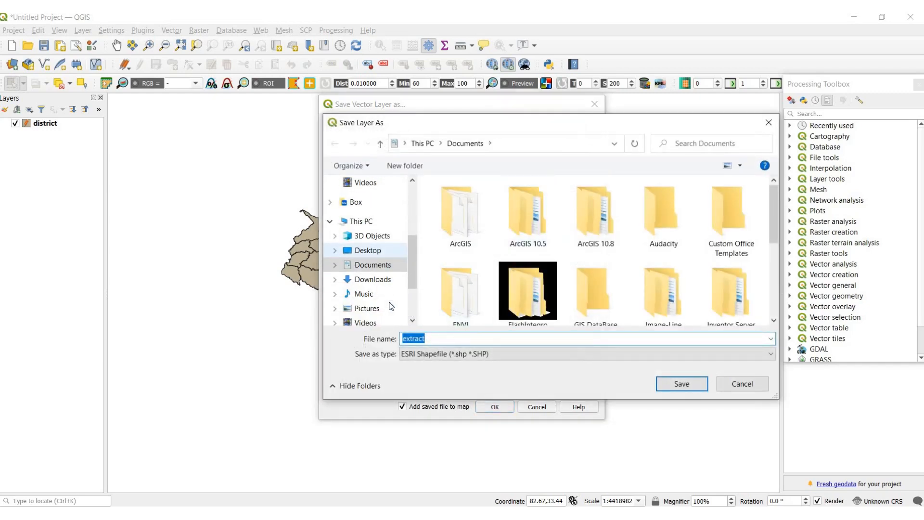
scroll(391, 306, down, 1)
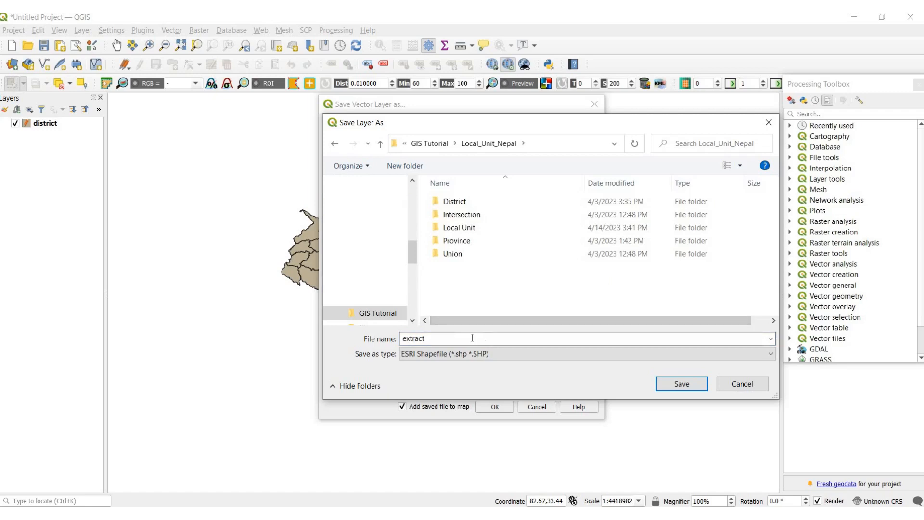
click(470, 339)
click(501, 340)
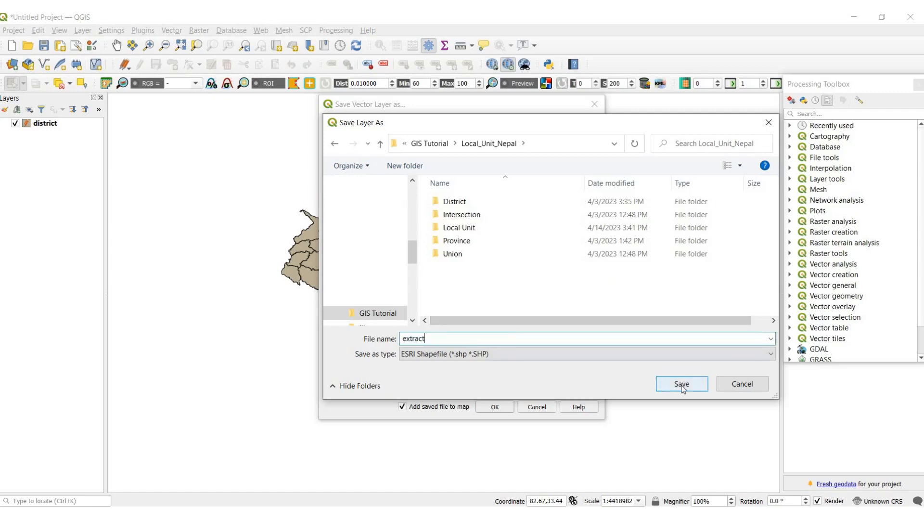
click(681, 384)
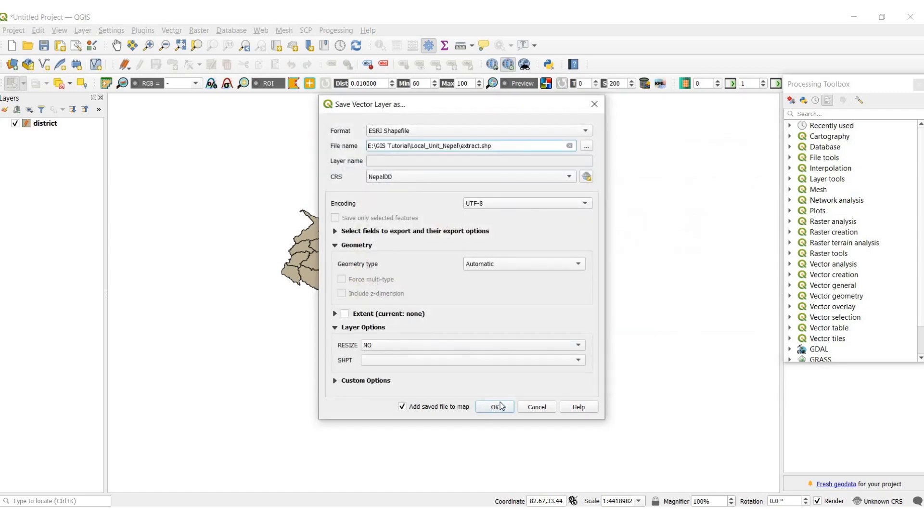
click(496, 407)
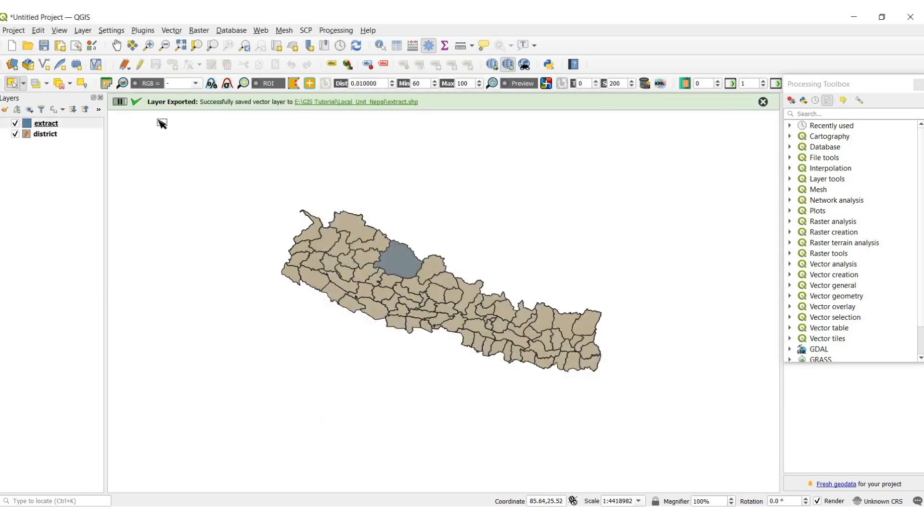
Hide the district layer and change the extract layer's fill color to yellow in its symbology.
click(15, 135)
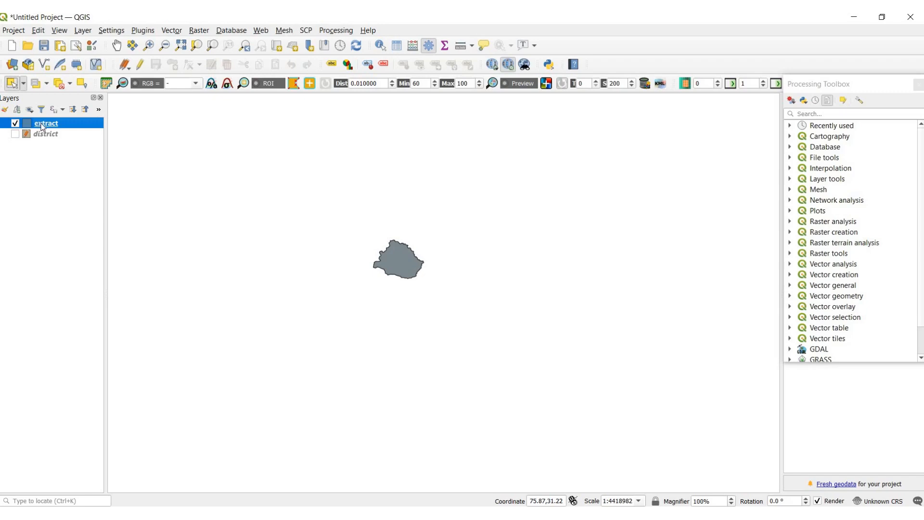
right_click(41, 124)
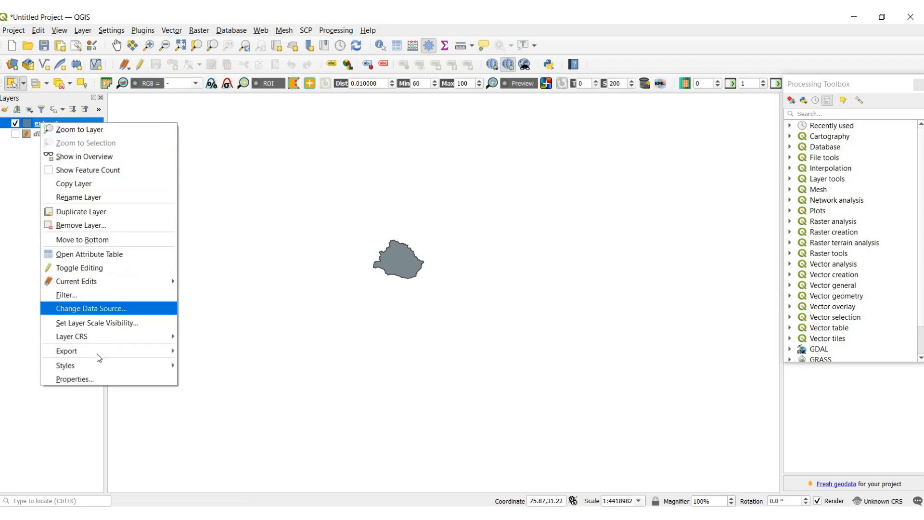
click(94, 377)
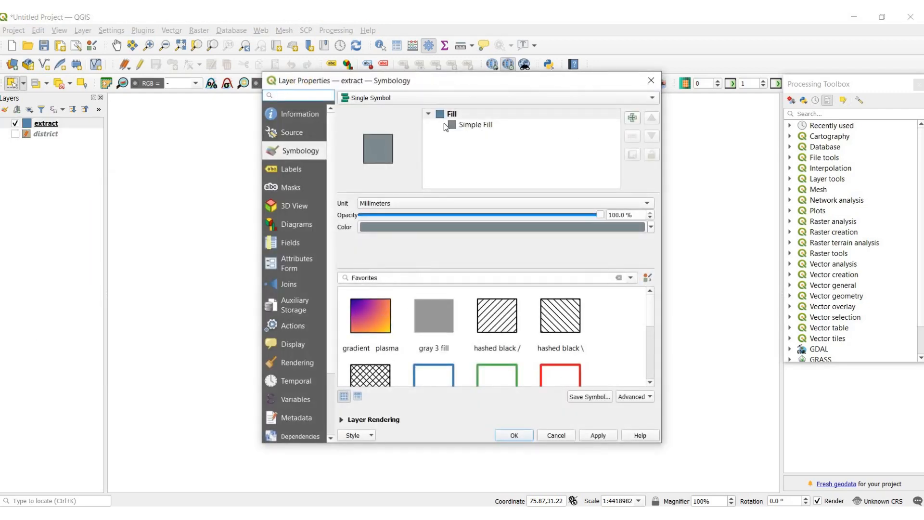
scroll(434, 325, down, 2)
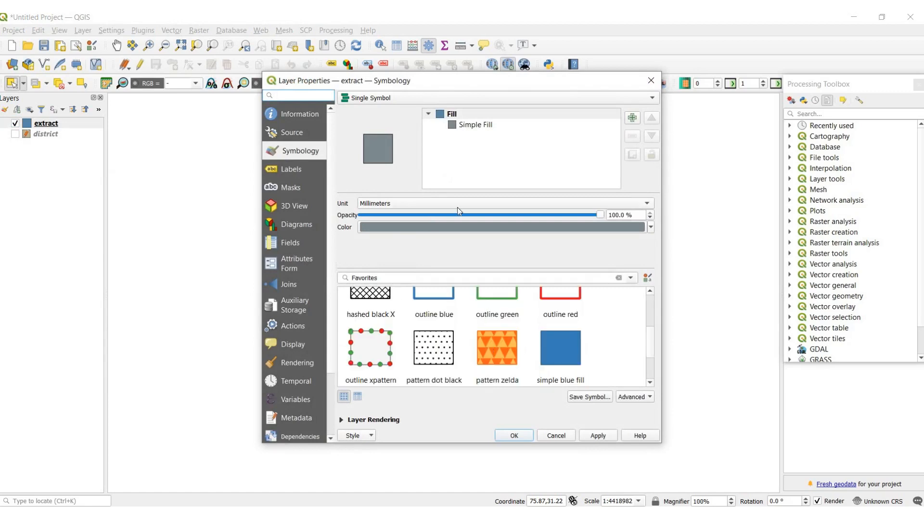
click(454, 126)
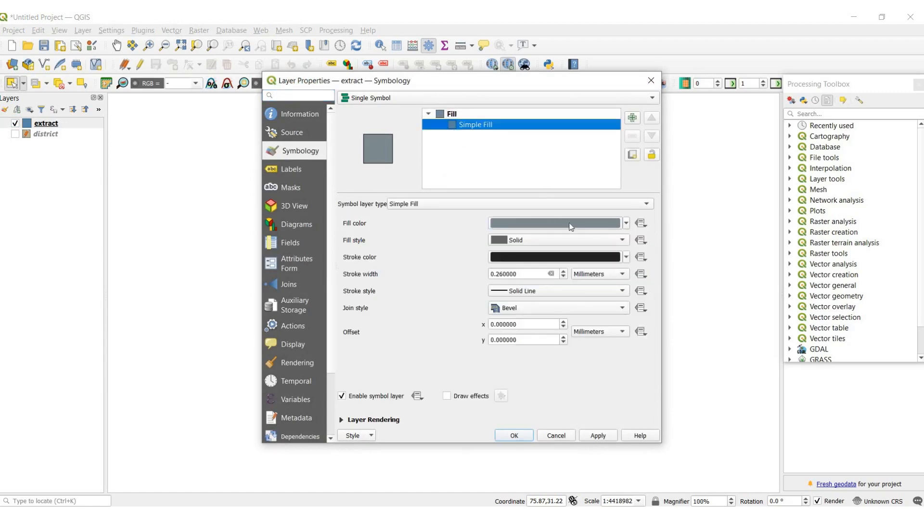
click(626, 223)
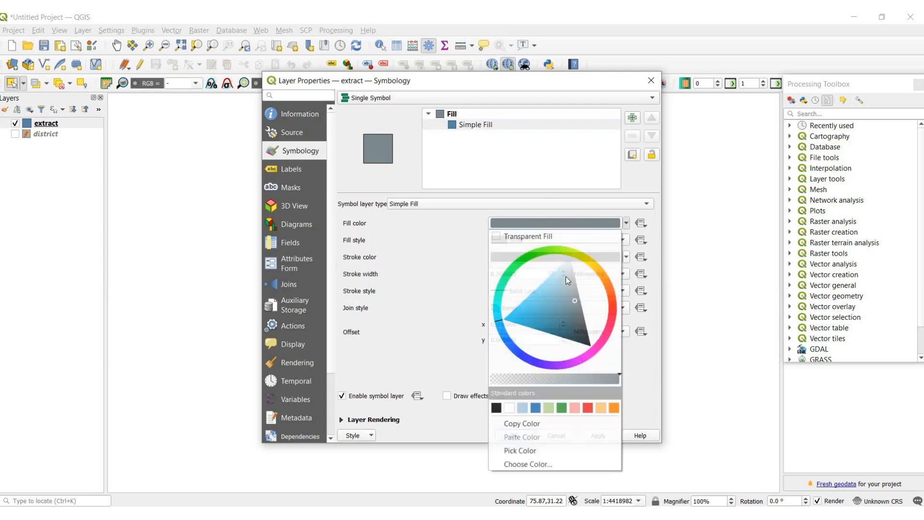
click(615, 302)
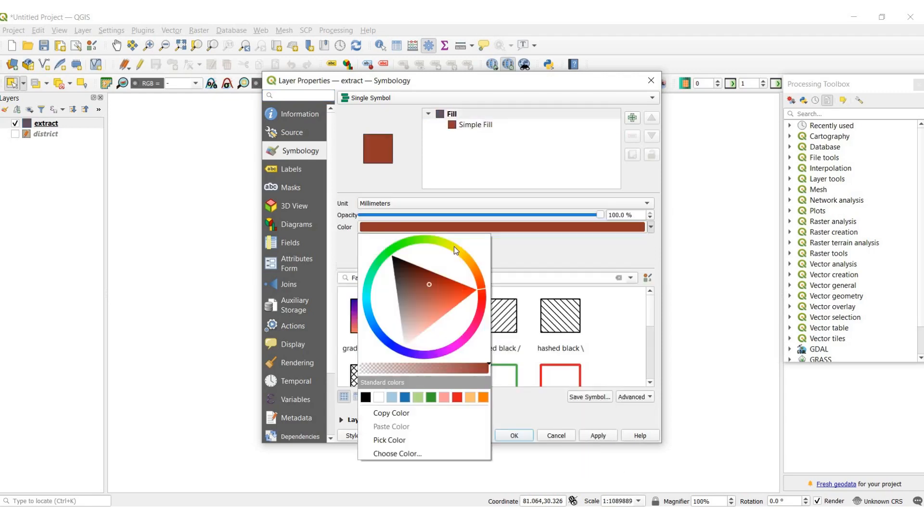
click(454, 246)
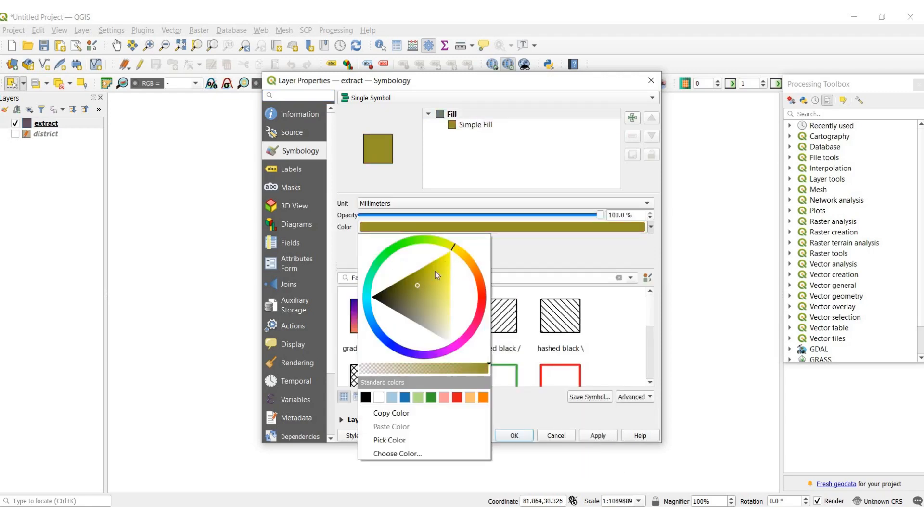
click(441, 264)
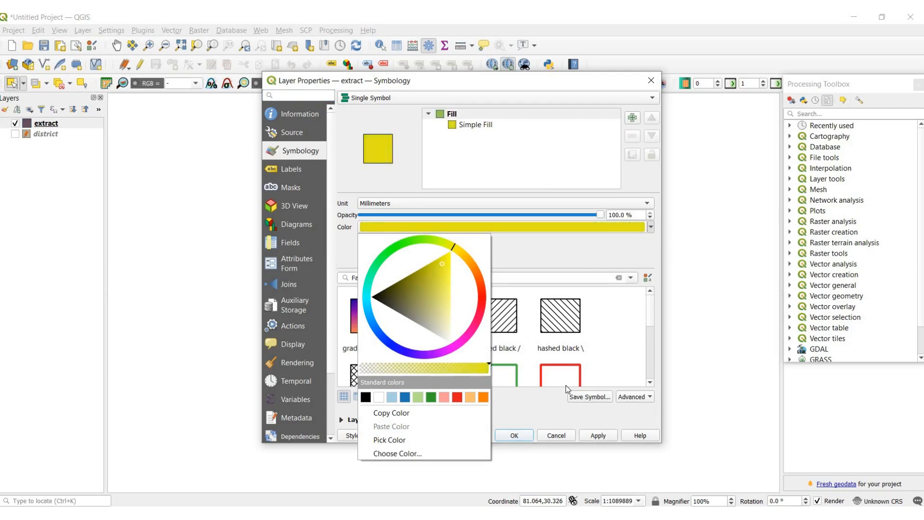
click(531, 435)
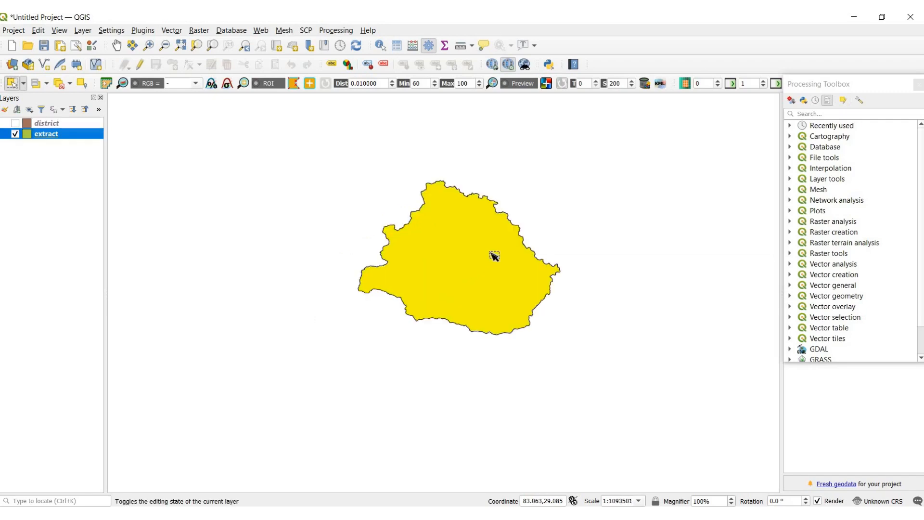
Turn on single labels for the extract layer using the DISTRICT field as the label value.
right_click(42, 136)
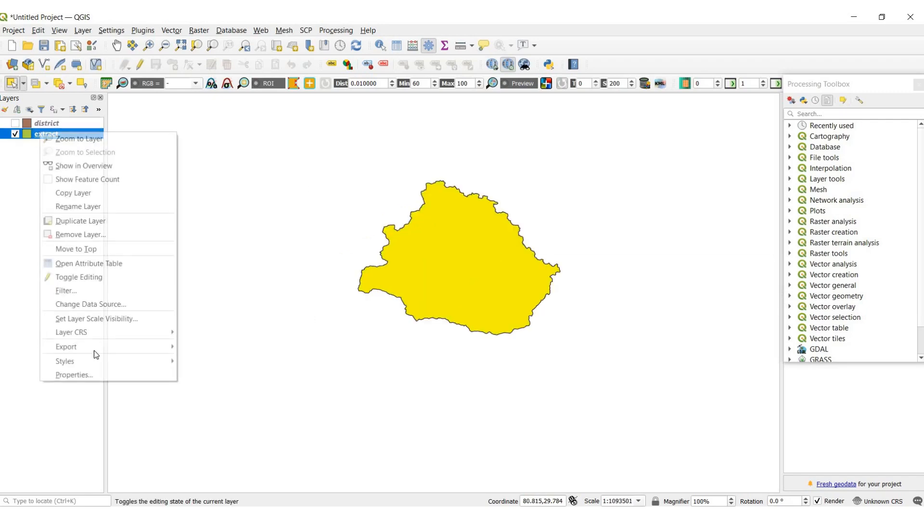
click(90, 374)
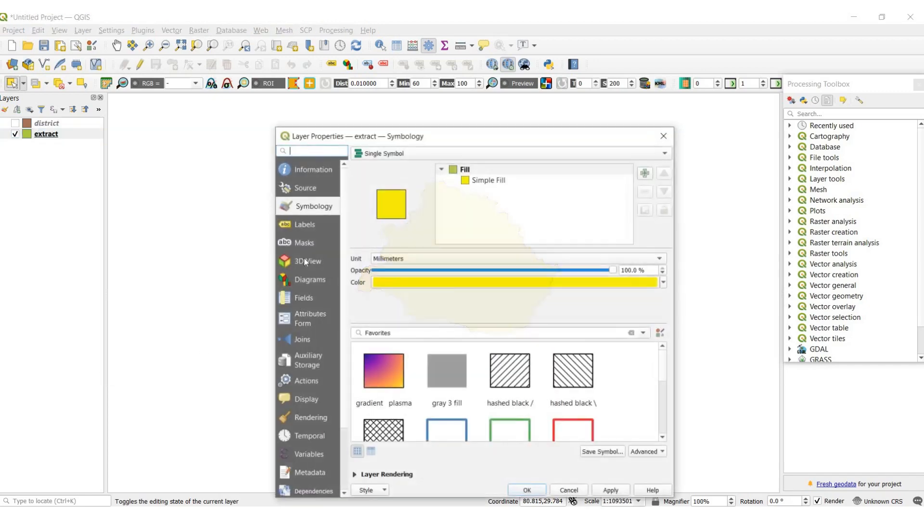
click(300, 224)
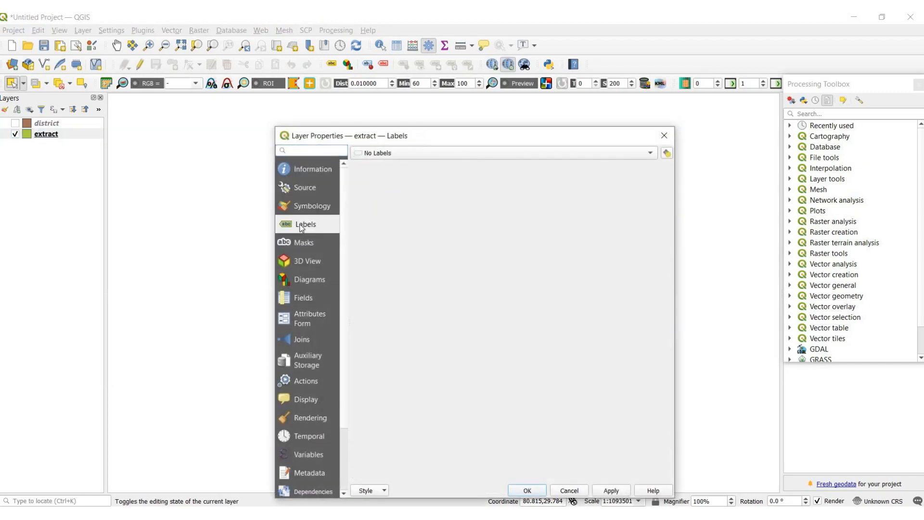
click(557, 154)
click(408, 167)
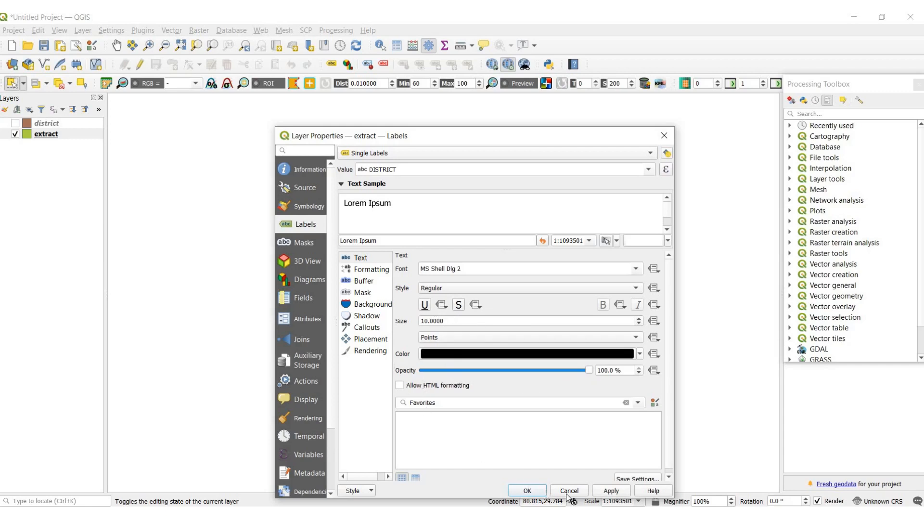
click(527, 491)
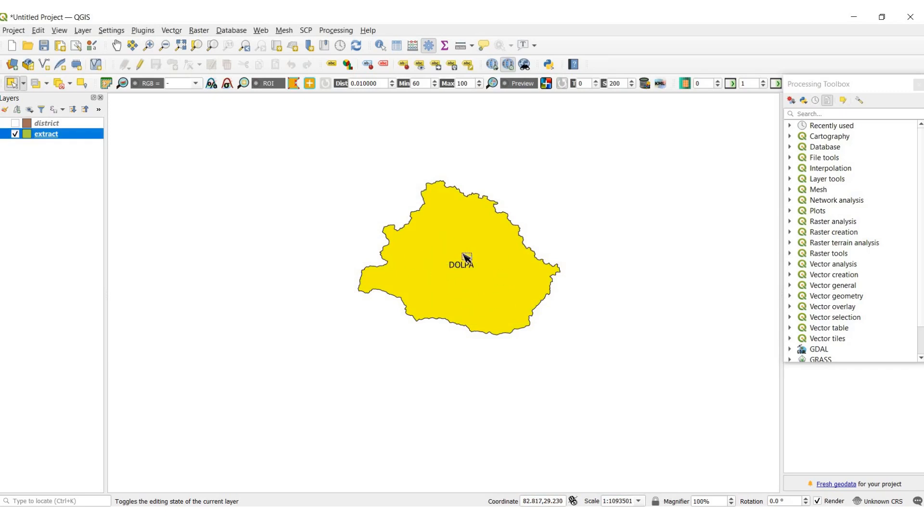
scroll(534, 280, down, 1)
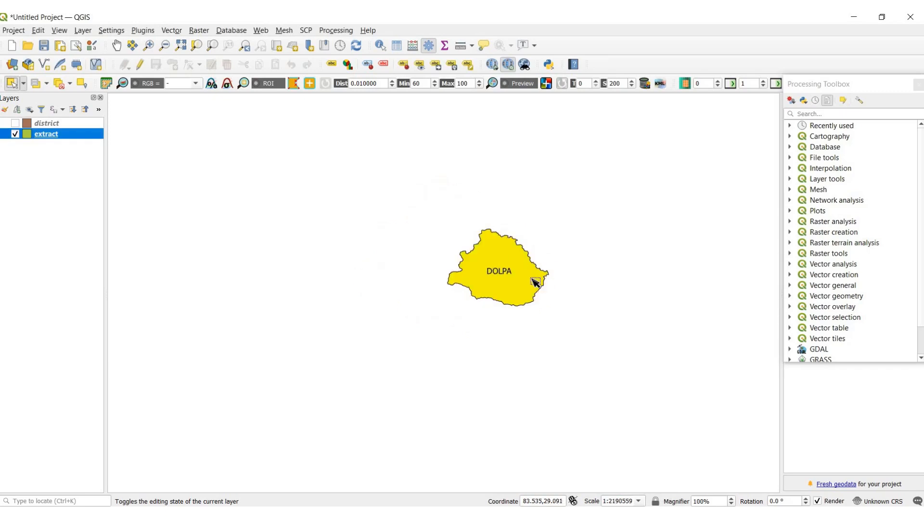
scroll(532, 280, up, 1)
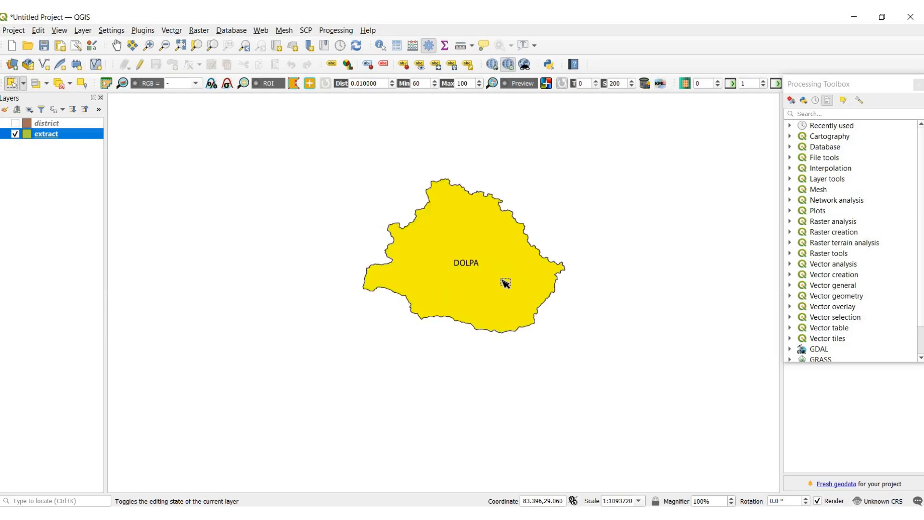